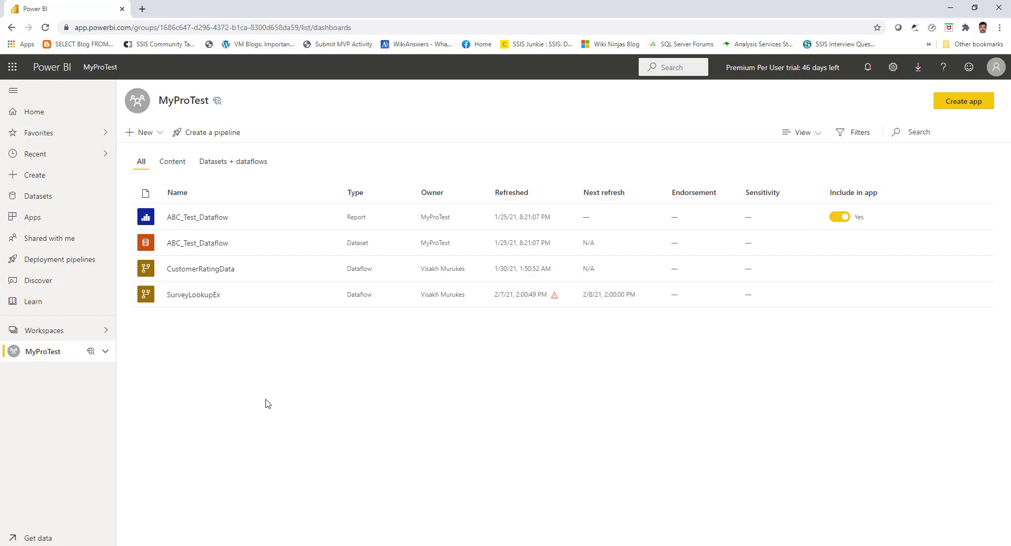
Open the CustomerRatingData dataflow and edit its CustomerSurvey entity in the Power Query editor
{"action": "left_click", "coordinate": [222, 269]}
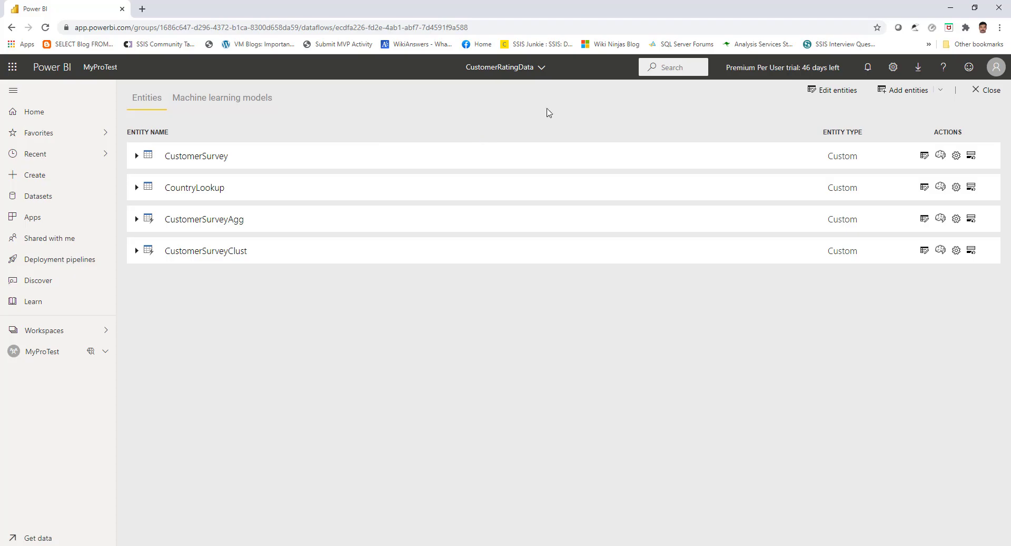
{"action": "left_click", "coordinate": [923, 157]}
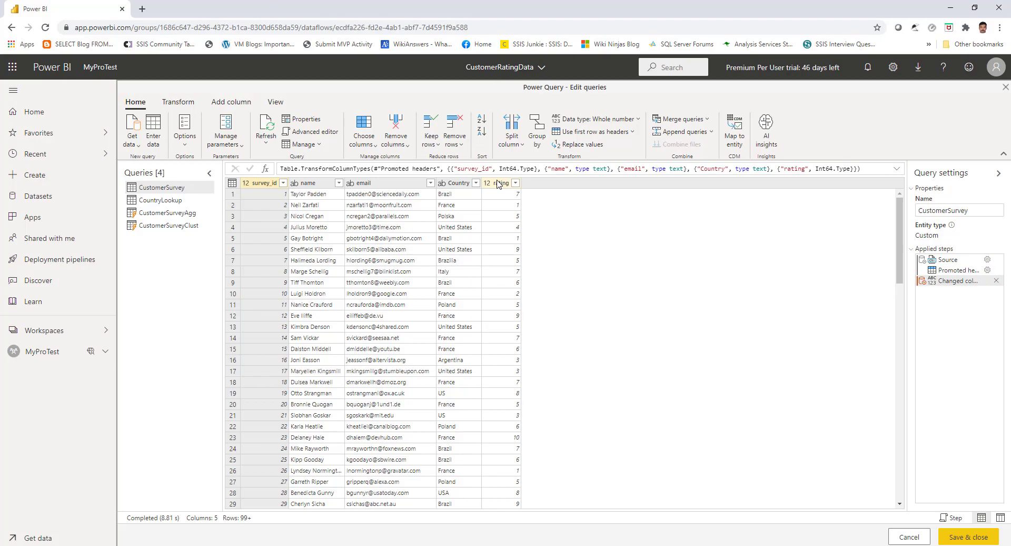
{"action": "left_click", "coordinate": [287, 108]}
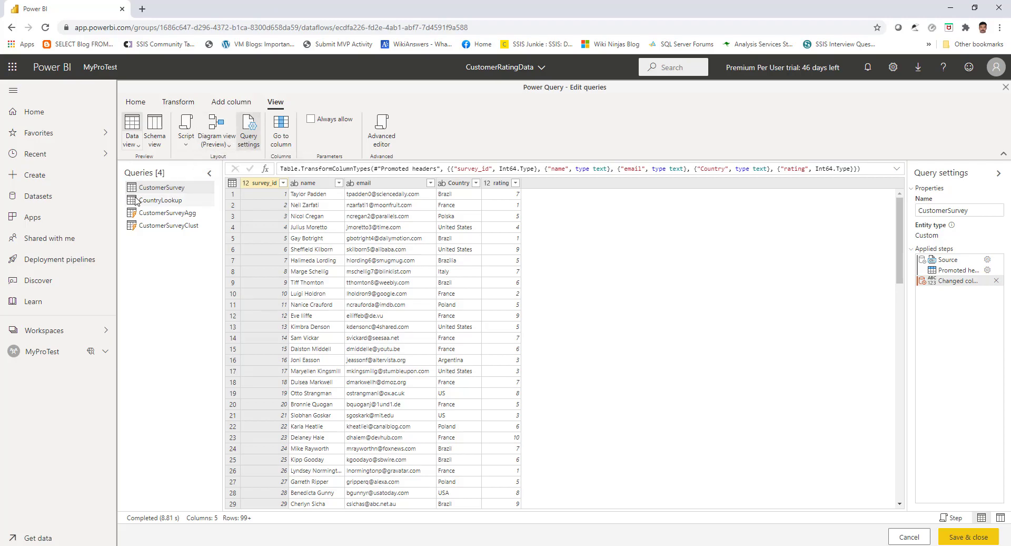
Review the data previews of the CountryLookup, CustomerSurvey, CustomerSurveyAgg and CustomerSurveyClust queries, ending on CustomerSurveyAgg
{"action": "left_click", "coordinate": [158, 200]}
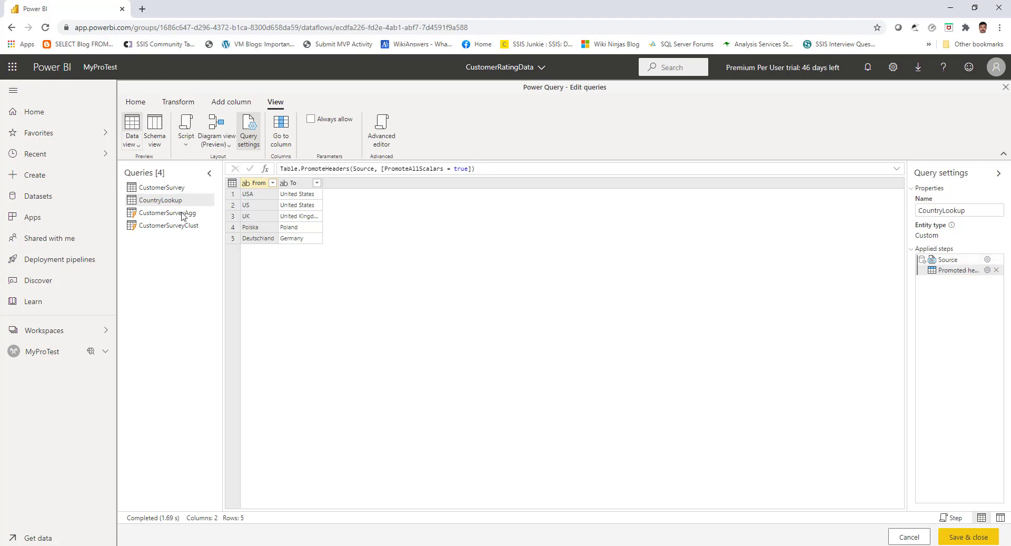
{"action": "left_click", "coordinate": [175, 188]}
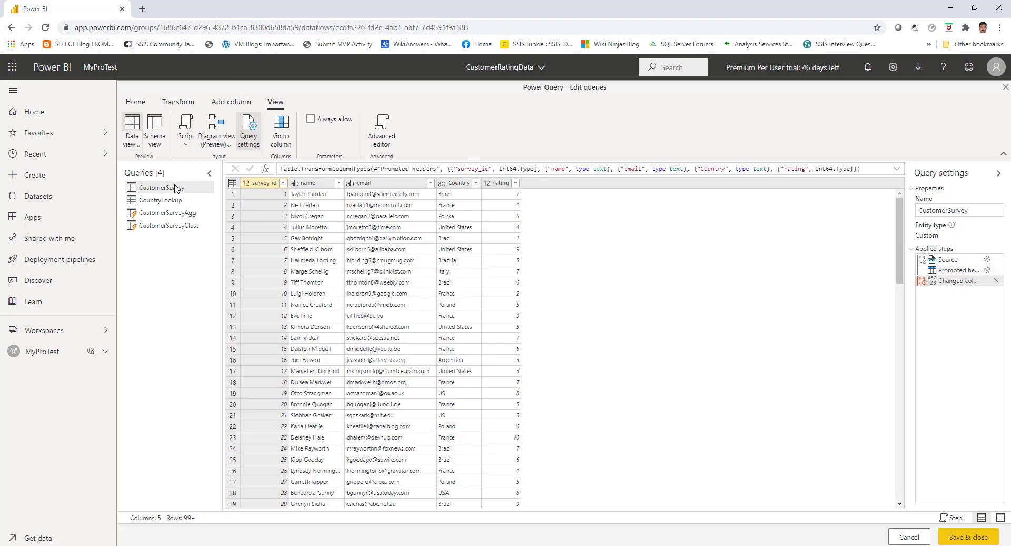
{"action": "left_click", "coordinate": [165, 214]}
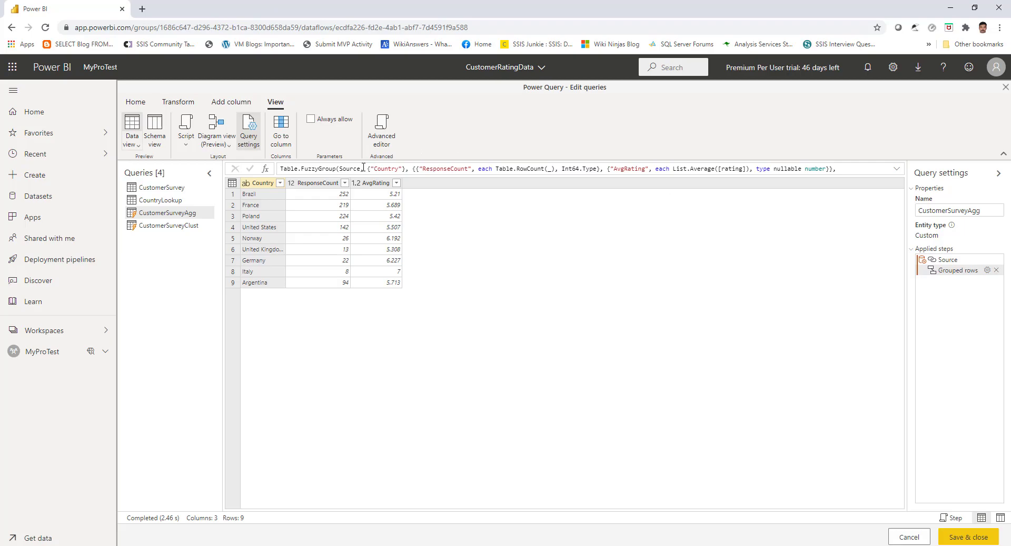
{"action": "left_click", "coordinate": [185, 231]}
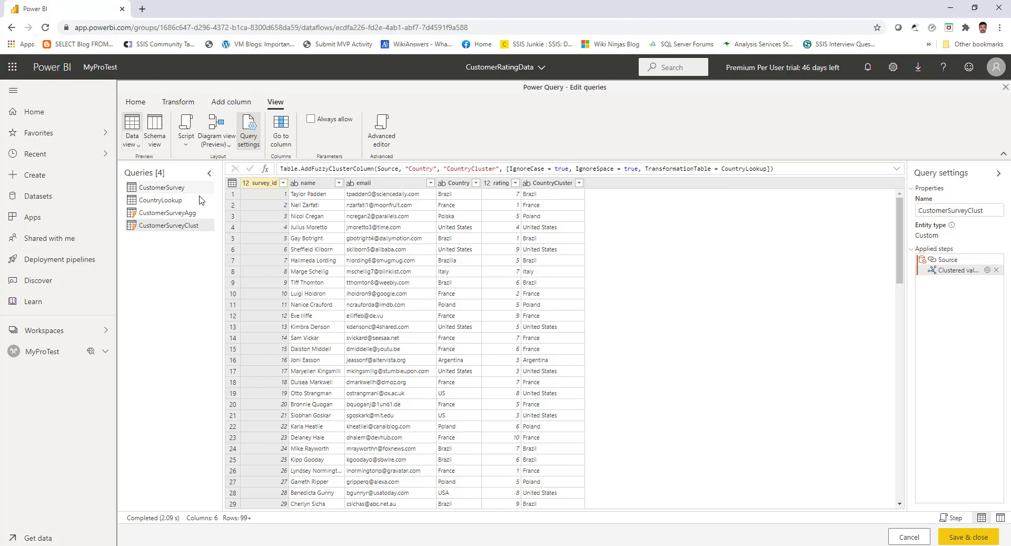
{"action": "left_click", "coordinate": [186, 217]}
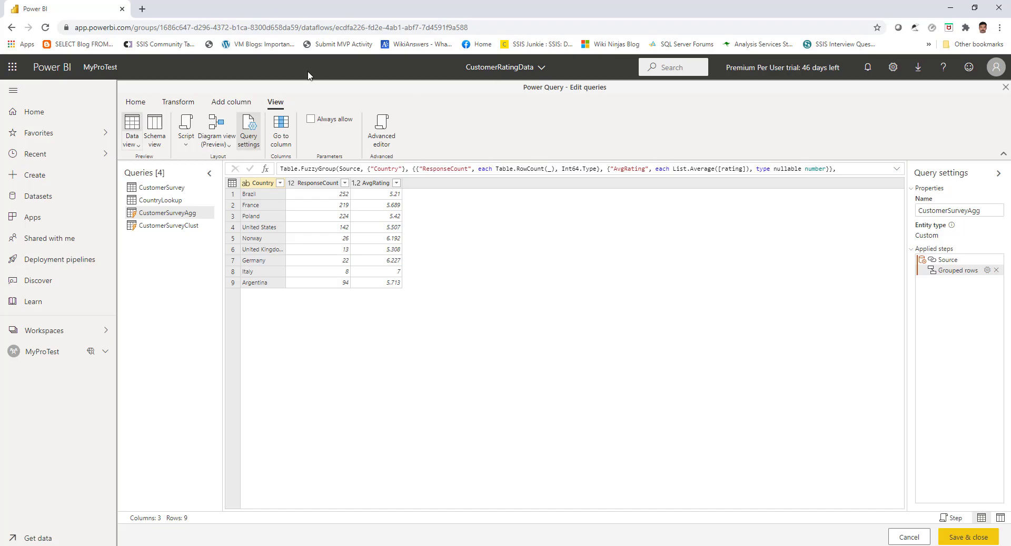
Switch the query editor to diagram view to show how the queries are connected
{"action": "left_click", "coordinate": [221, 142]}
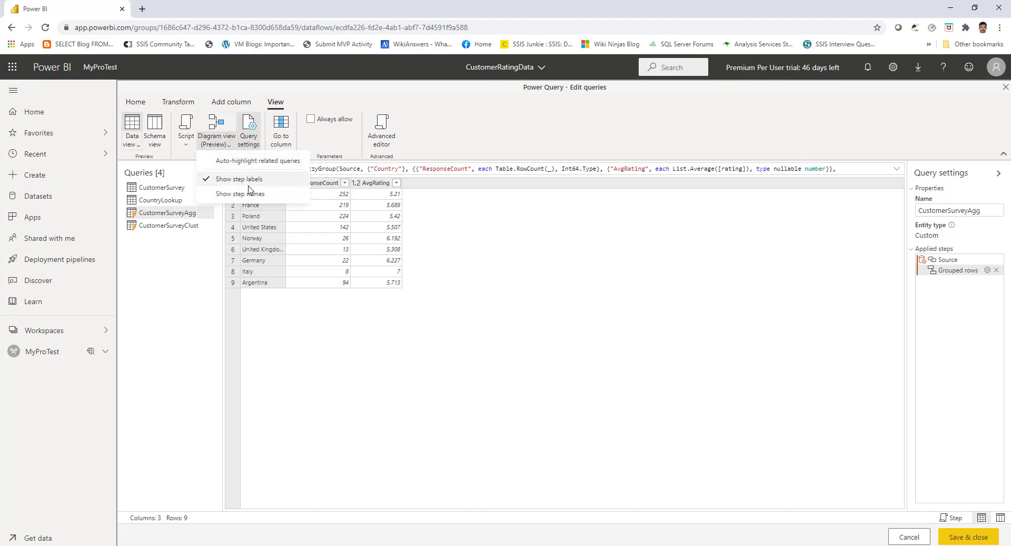
{"action": "left_click", "coordinate": [332, 137]}
{"action": "left_click", "coordinate": [216, 124]}
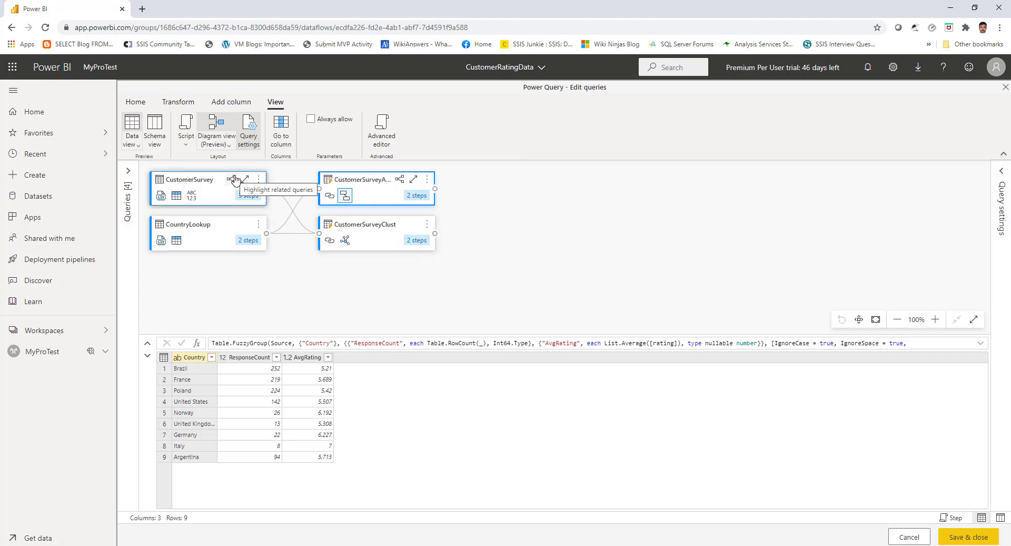
Inspect the CustomerSurvey query's CSV source settings without changing them, and the options available for its header promotion step
{"action": "mouse_move", "coordinate": [184, 201]}
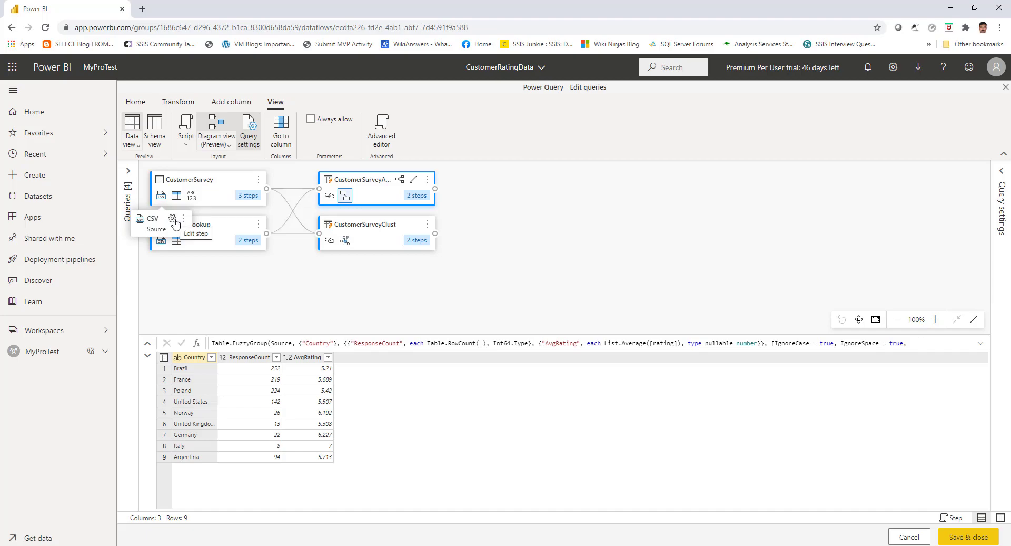
{"action": "left_click", "coordinate": [174, 220]}
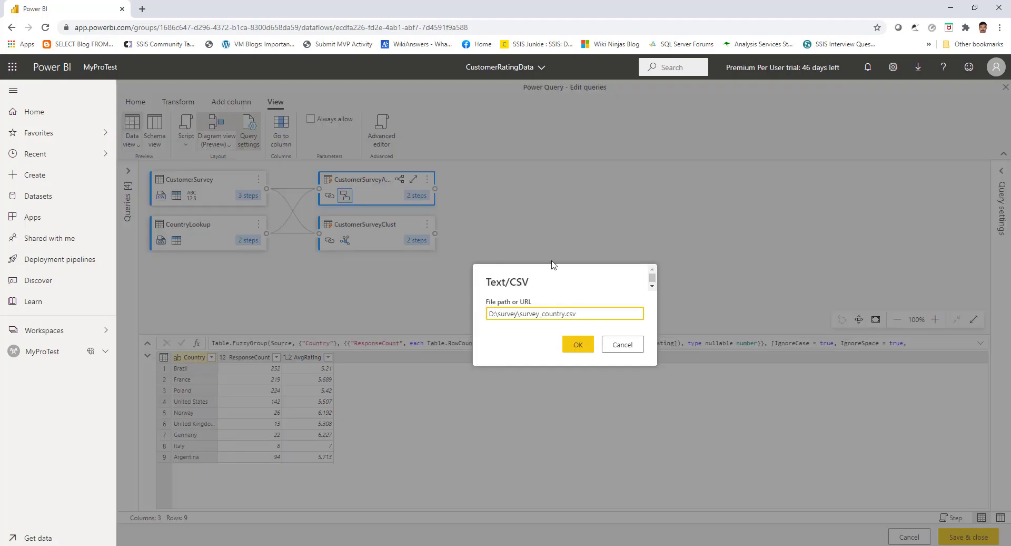
{"action": "left_click", "coordinate": [621, 348]}
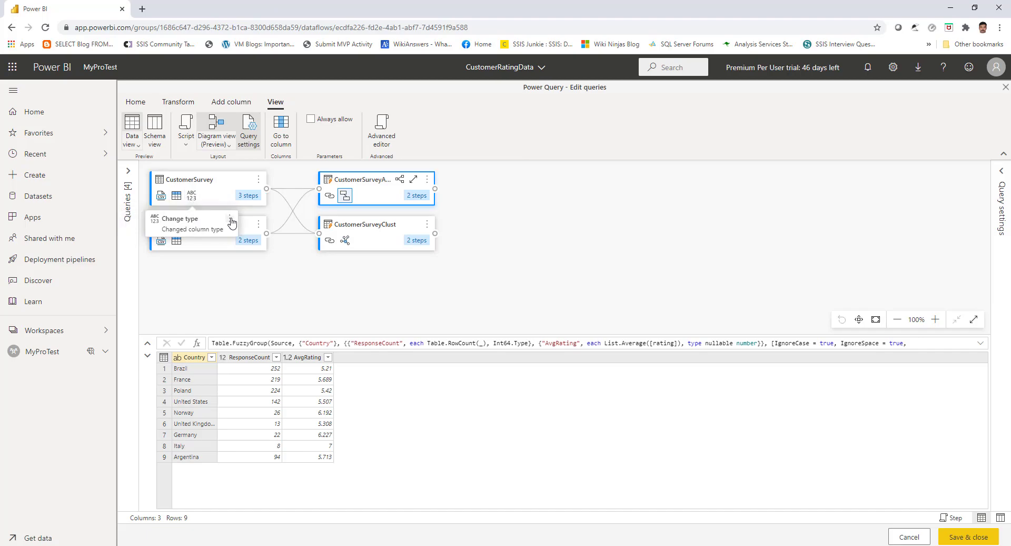
{"action": "left_click", "coordinate": [230, 221]}
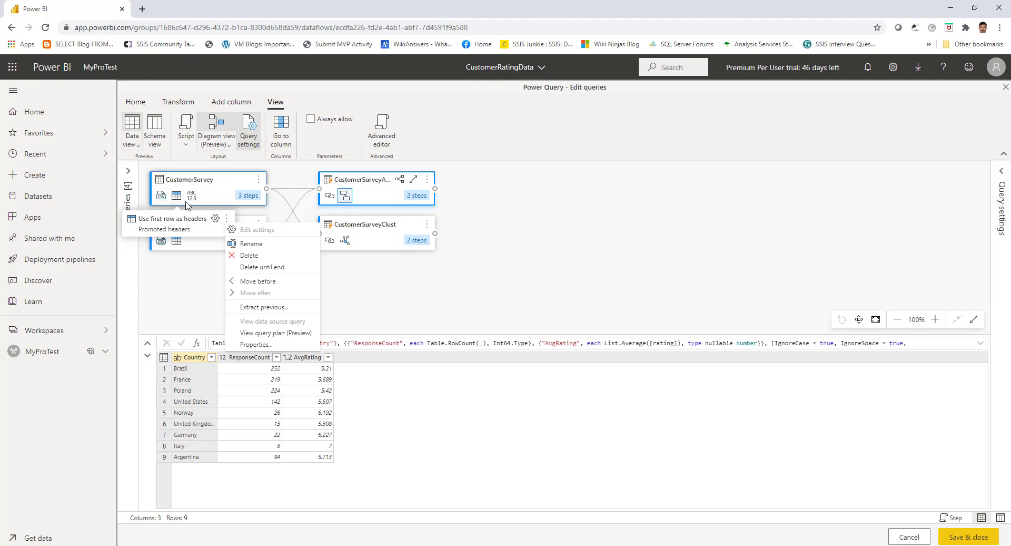
{"action": "left_click", "coordinate": [278, 209]}
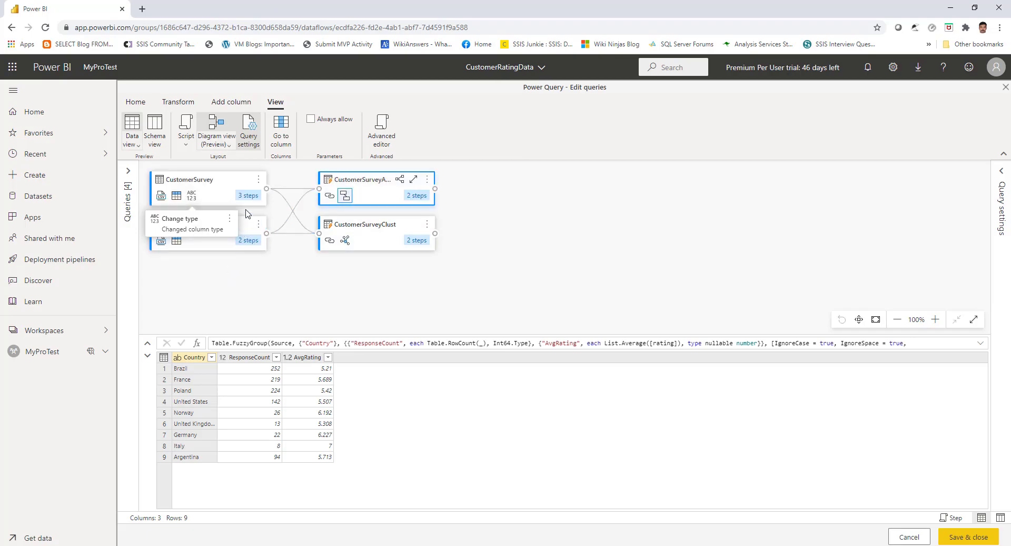
Preview CustomerSurvey's changed column type step and examine the source references of CustomerSurveyClust and CustomerSurveyAgg in the diagram
{"action": "left_click", "coordinate": [194, 197]}
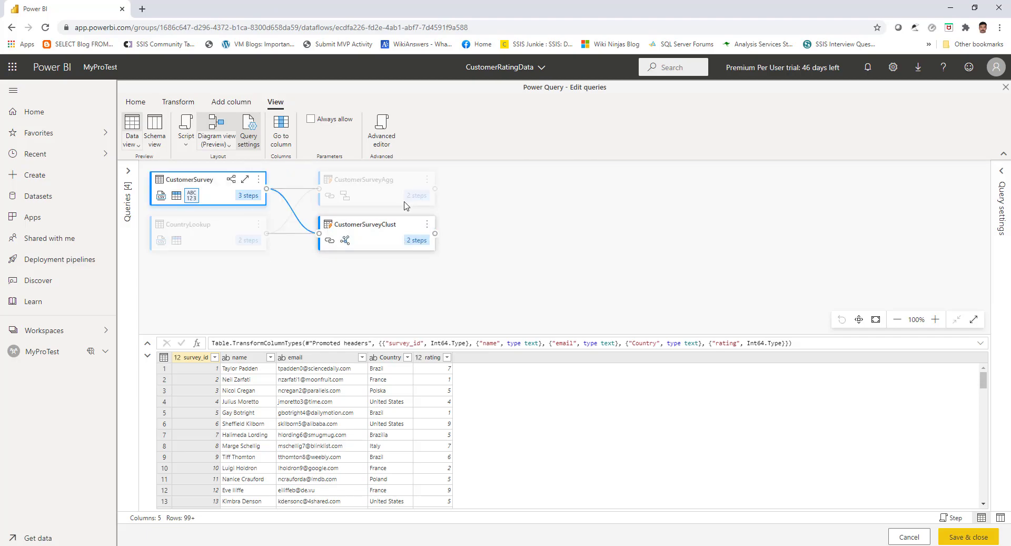
{"action": "mouse_move", "coordinate": [330, 241]}
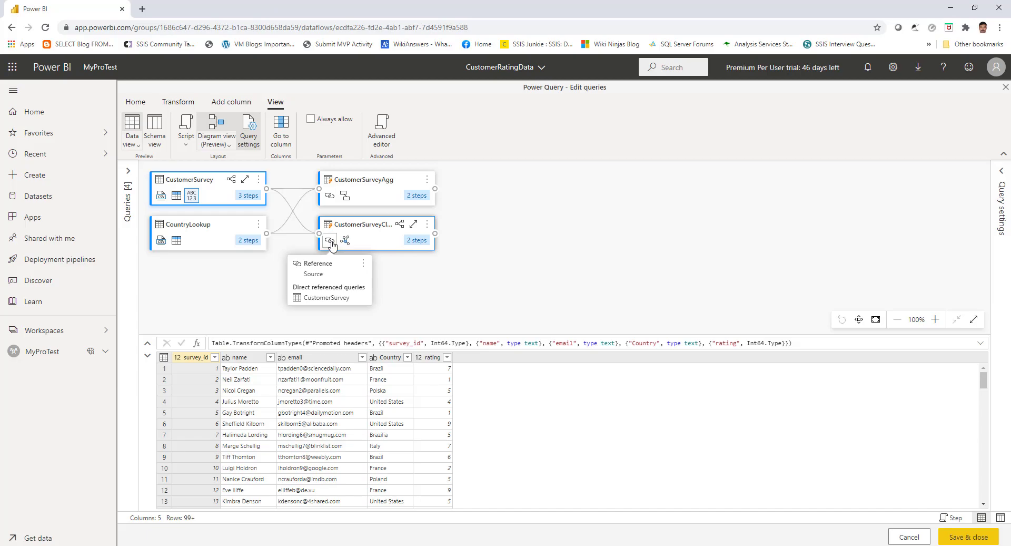
{"action": "left_click", "coordinate": [330, 242]}
{"action": "mouse_move", "coordinate": [330, 242]}
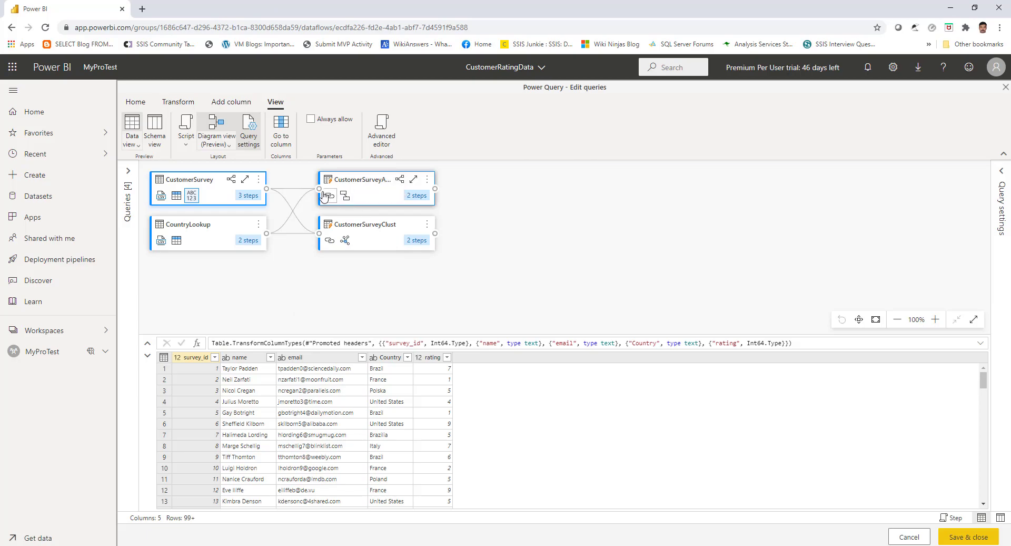
{"action": "mouse_move", "coordinate": [330, 199]}
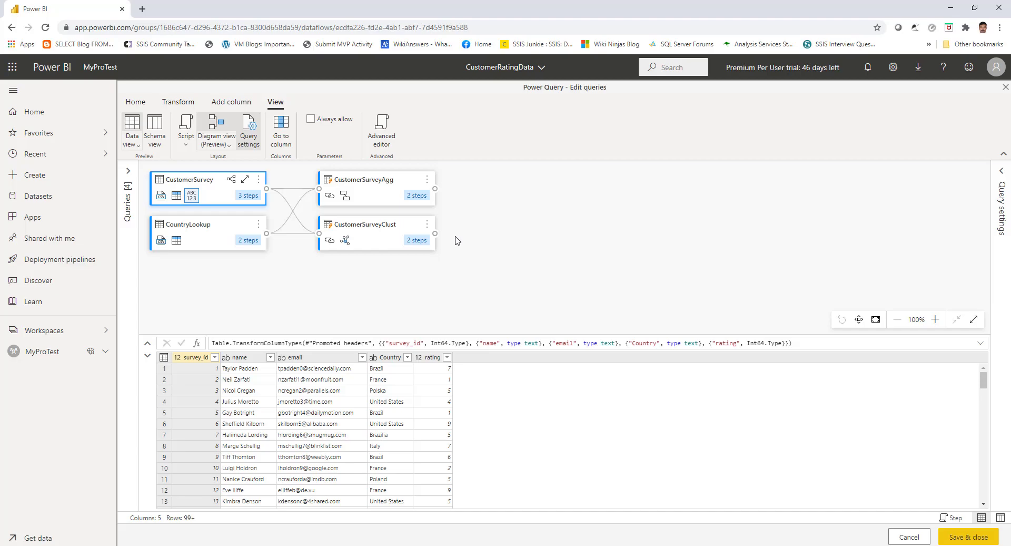
Expand the CustomerSurvey query in the diagram to view its individual steps, and collapse it again
{"action": "left_click", "coordinate": [245, 182]}
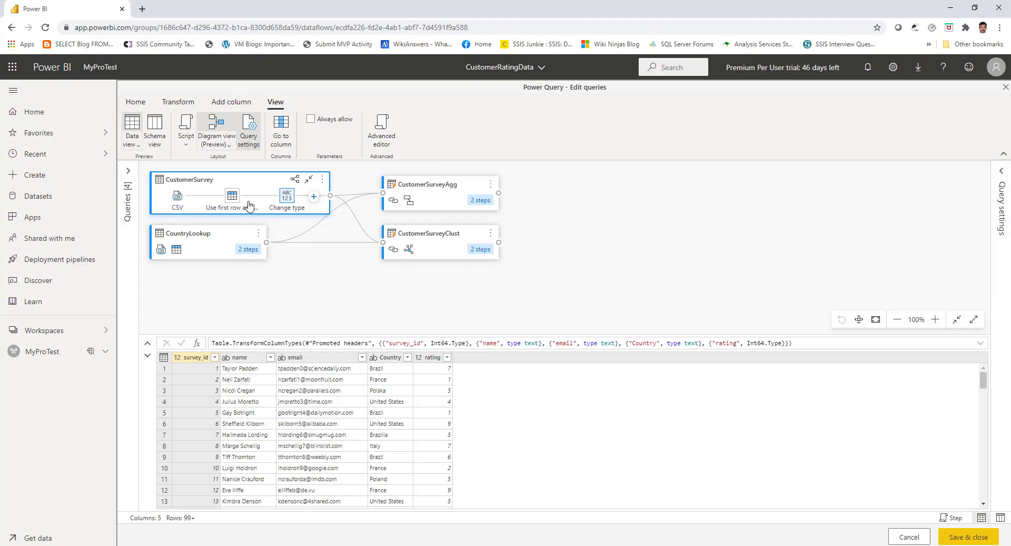
{"action": "mouse_move", "coordinate": [284, 205]}
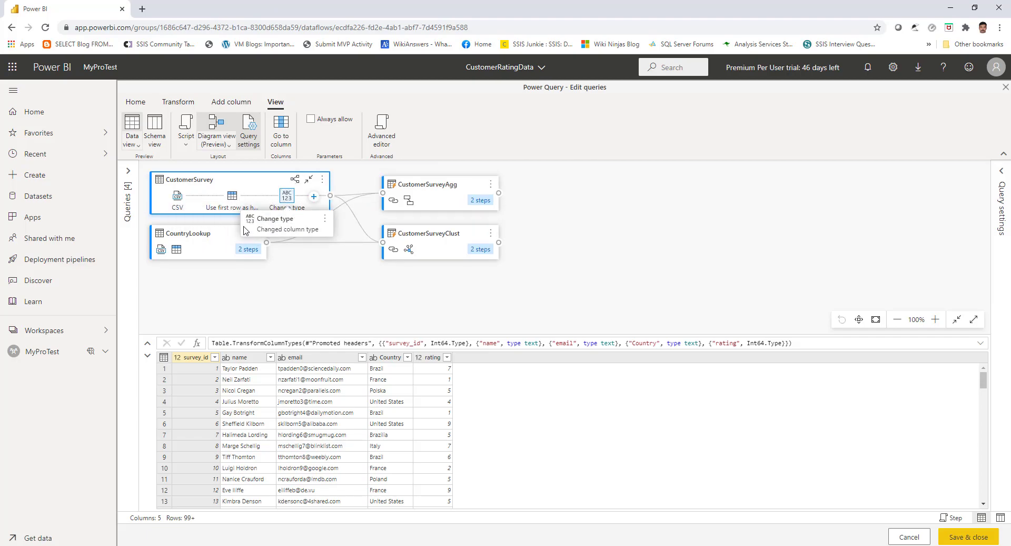
{"action": "left_click", "coordinate": [309, 181]}
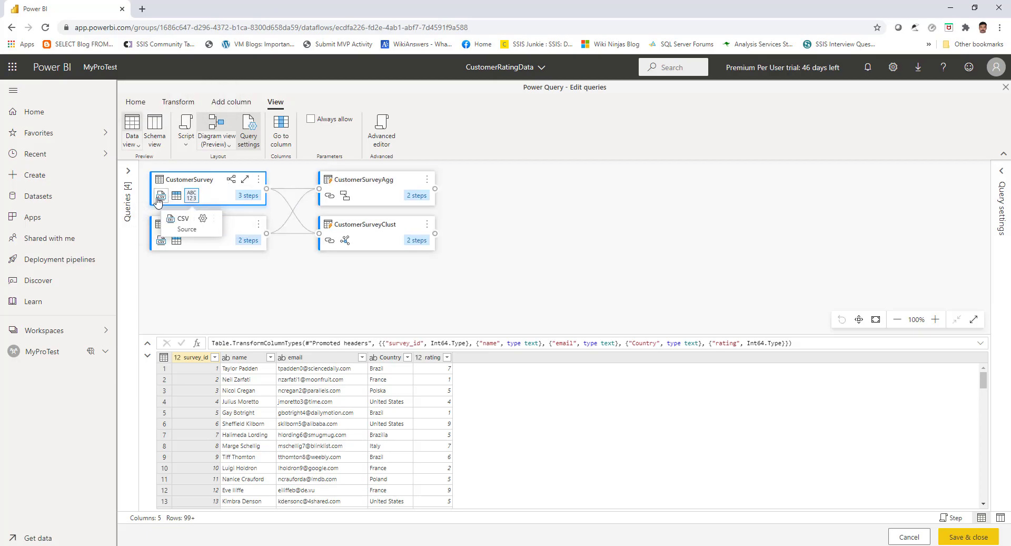
Set the diagram view to show step names instead of step labels
{"action": "left_click", "coordinate": [217, 138]}
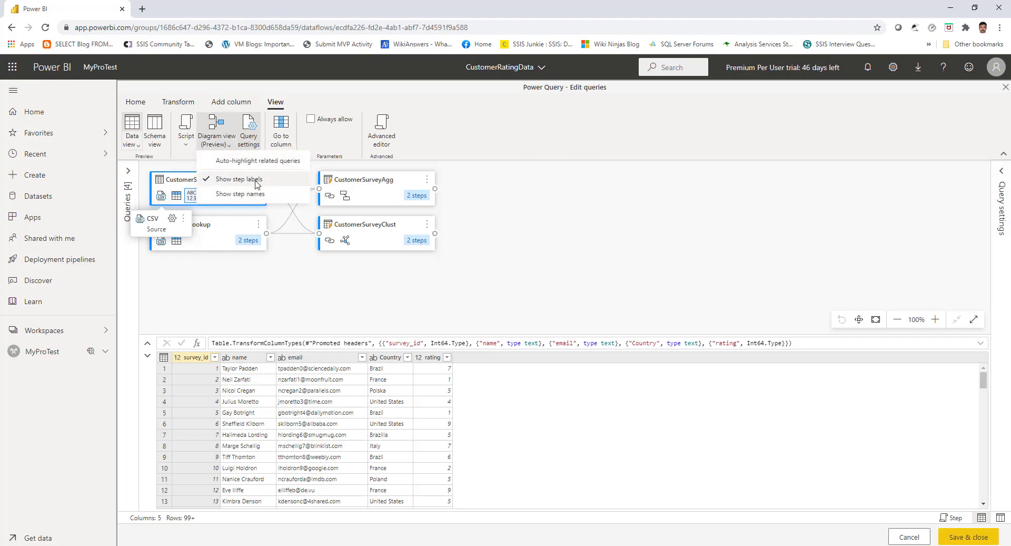
{"action": "left_click", "coordinate": [225, 198]}
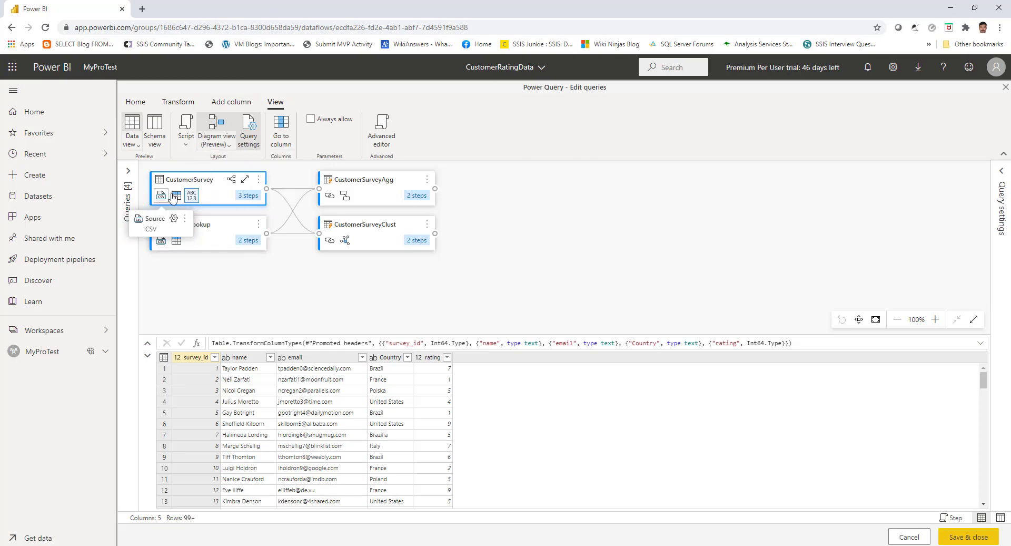
{"action": "left_click", "coordinate": [230, 146]}
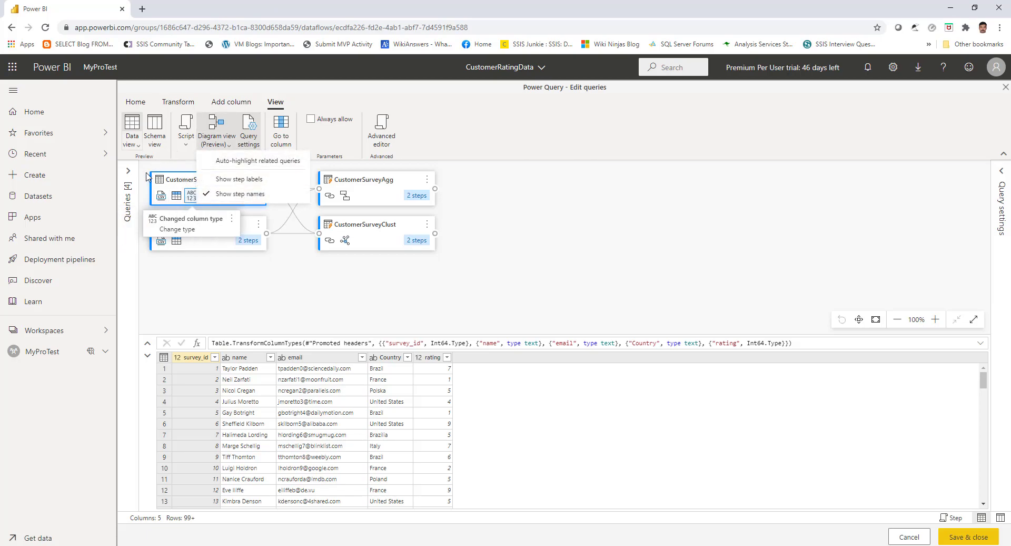
Turn off diagram view and expand both the query list and the query settings beside the data preview
{"action": "left_click", "coordinate": [129, 170]}
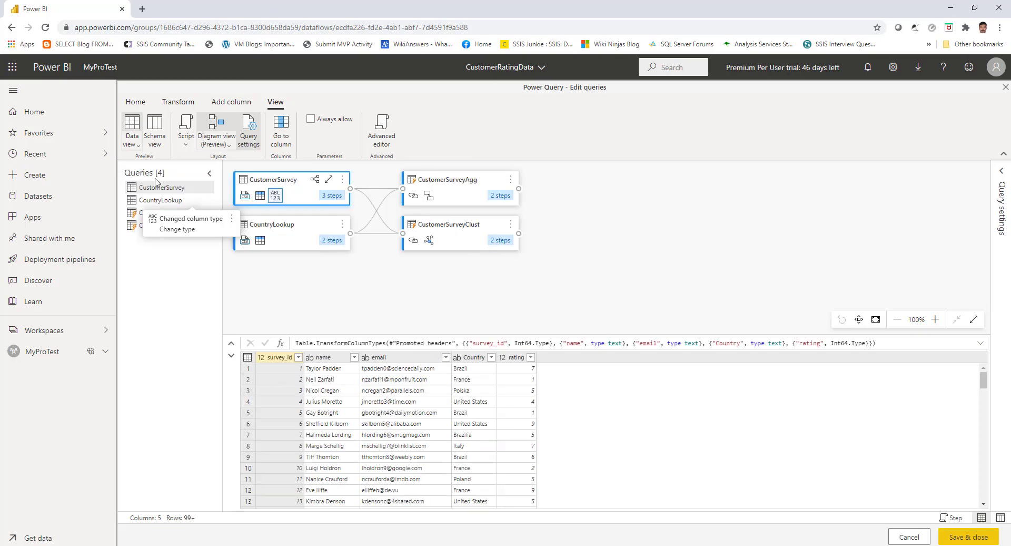
{"action": "left_click", "coordinate": [217, 126]}
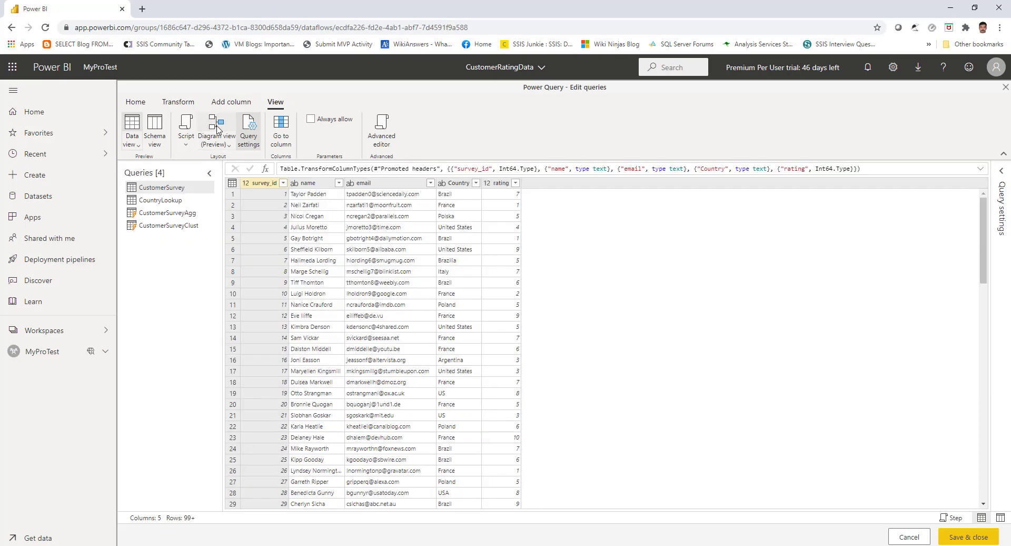
{"action": "left_click", "coordinate": [999, 177]}
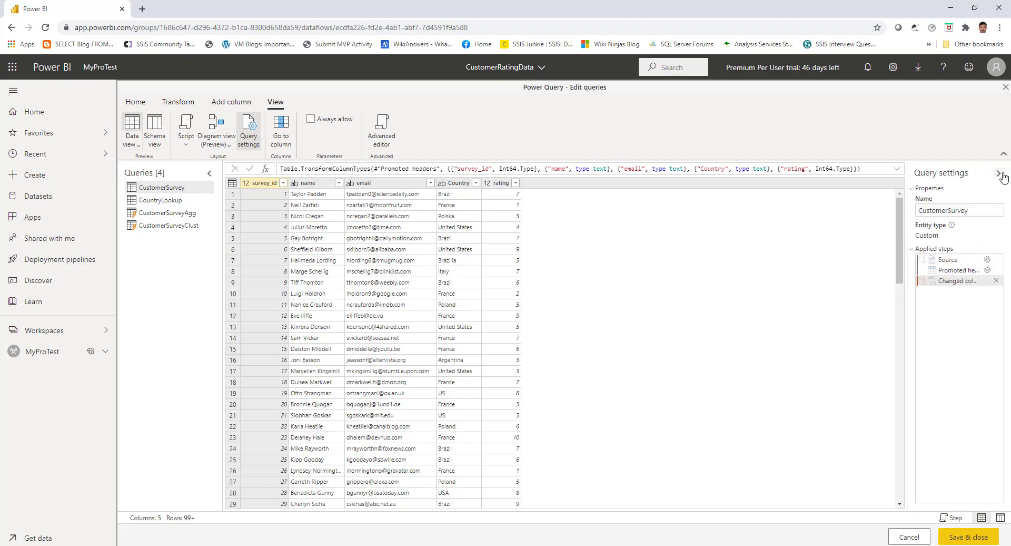
Preview the Source step of CustomerSurvey and check the query's name and the diagram view display options
{"action": "left_click", "coordinate": [954, 260]}
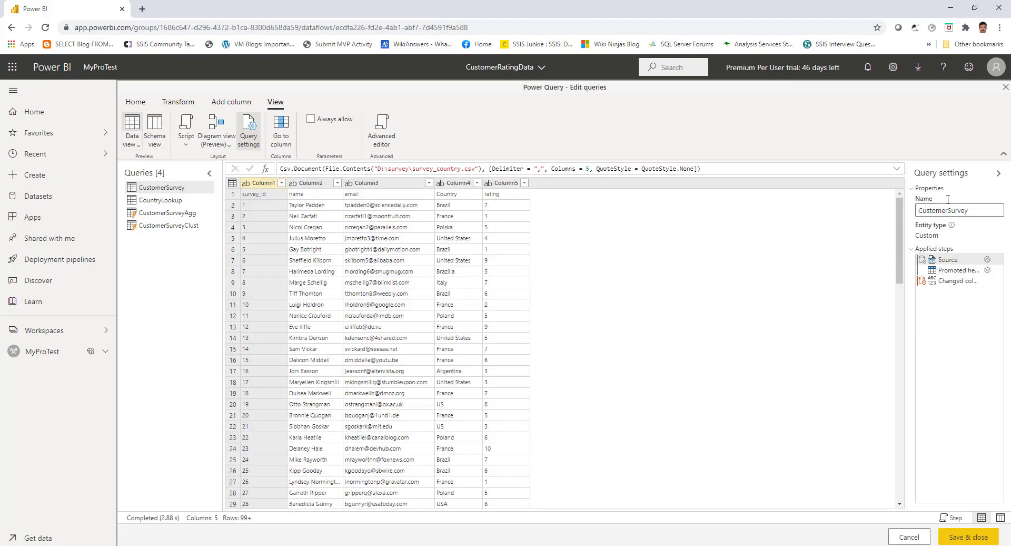
{"action": "left_click", "coordinate": [975, 212]}
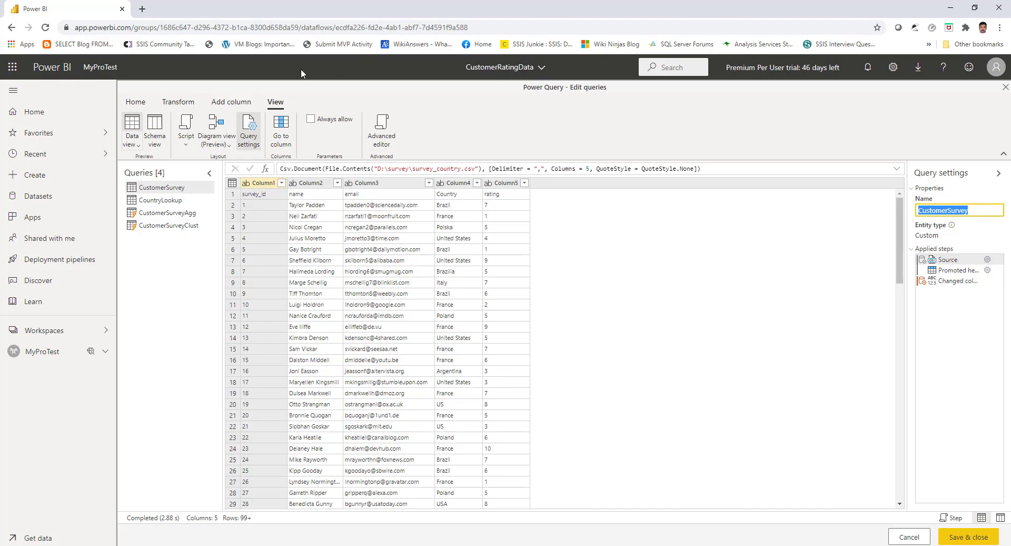
{"action": "left_click", "coordinate": [234, 149]}
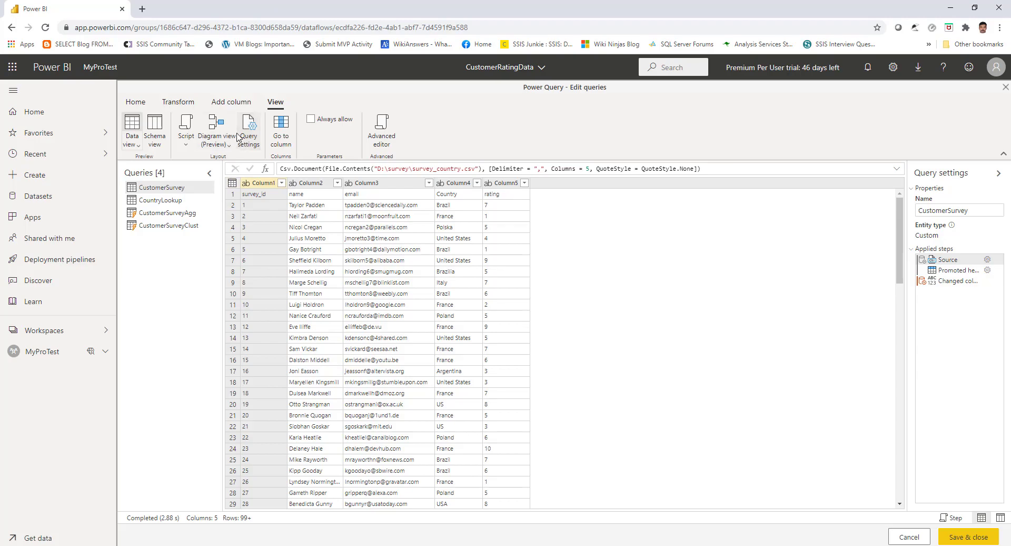
{"action": "left_click", "coordinate": [227, 143]}
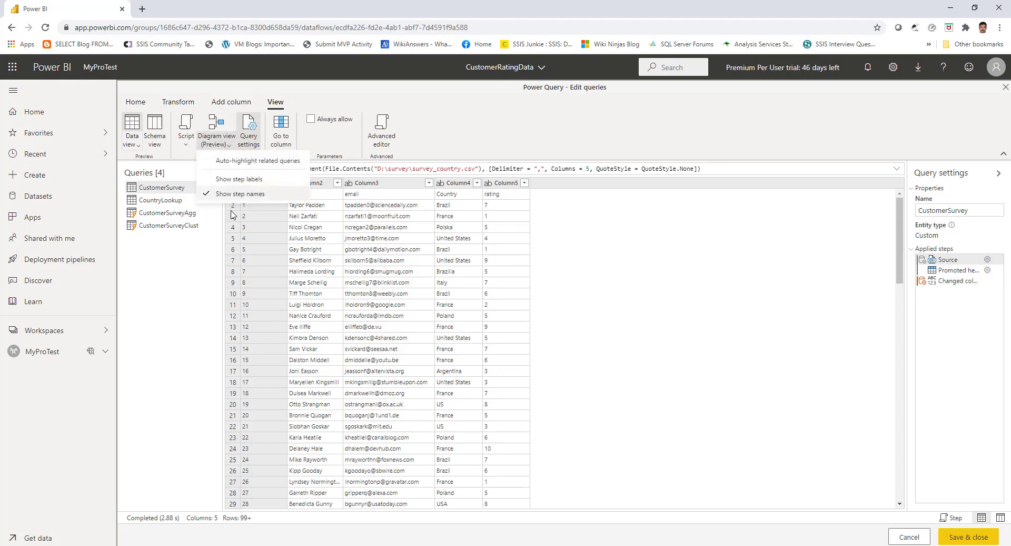
{"action": "left_click", "coordinate": [613, 236]}
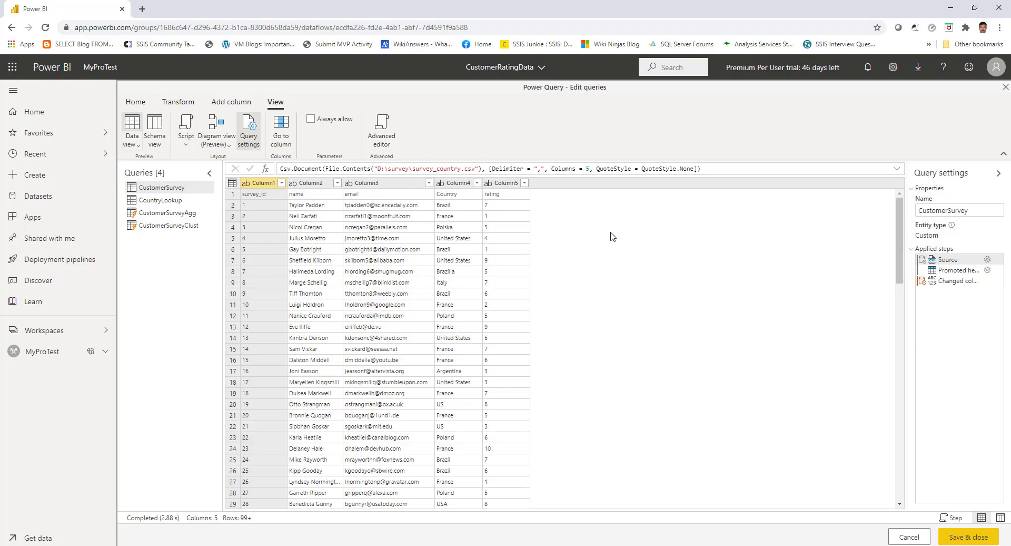
Examine the column schemas of CustomerSurvey, CustomerSurveyAgg and CustomerSurveyClust in schema view, and return to data view
{"action": "left_click", "coordinate": [155, 144]}
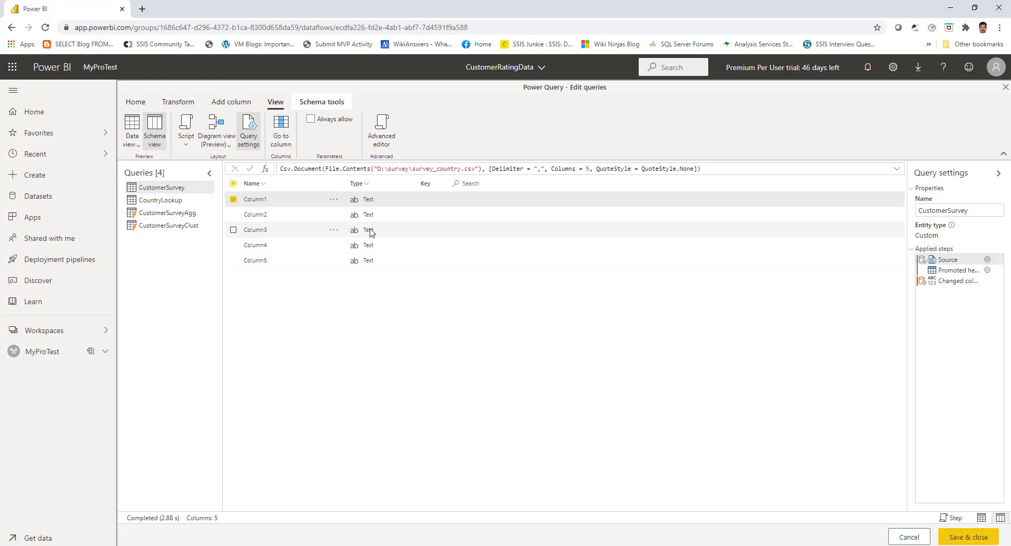
{"action": "left_click", "coordinate": [184, 213]}
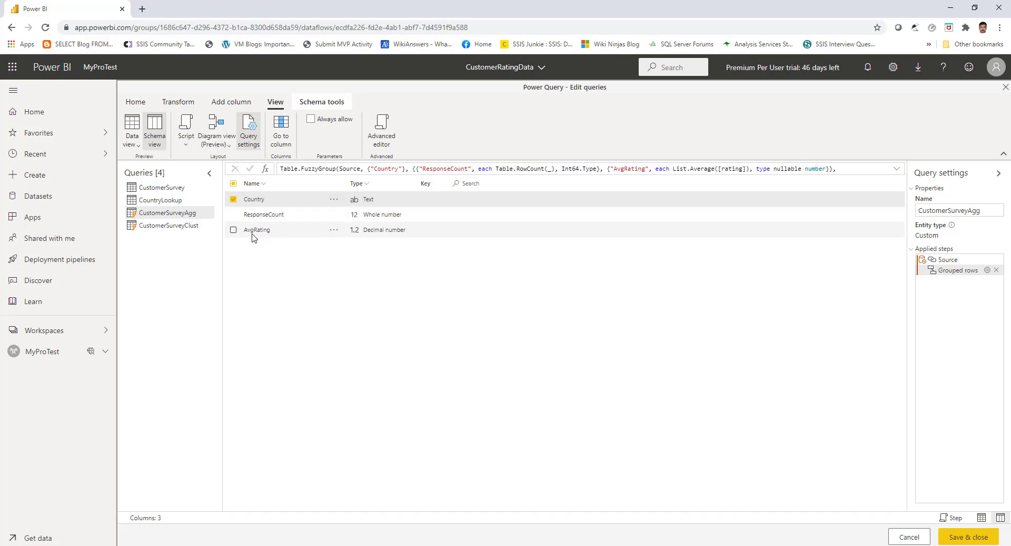
{"action": "left_click", "coordinate": [184, 228]}
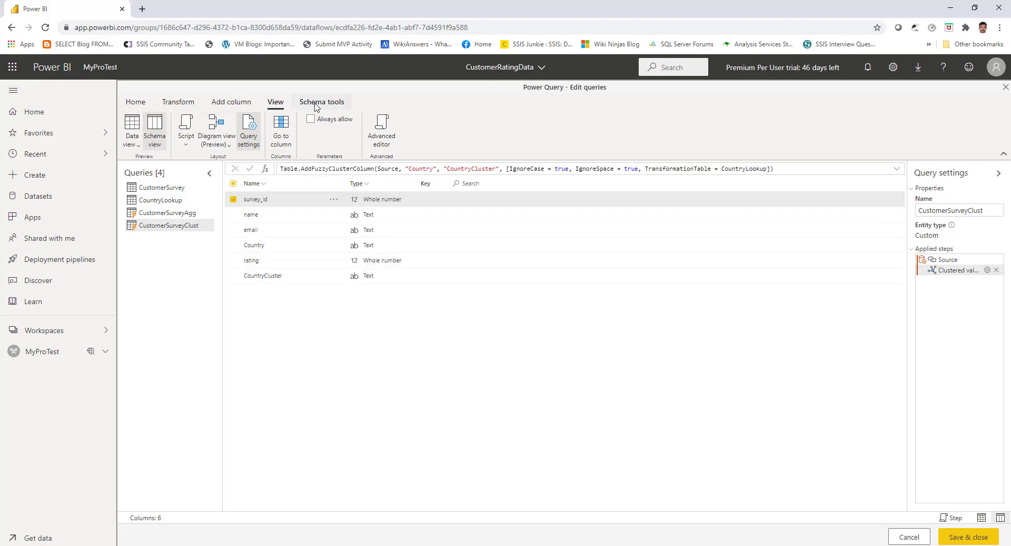
{"action": "left_click", "coordinate": [132, 124]}
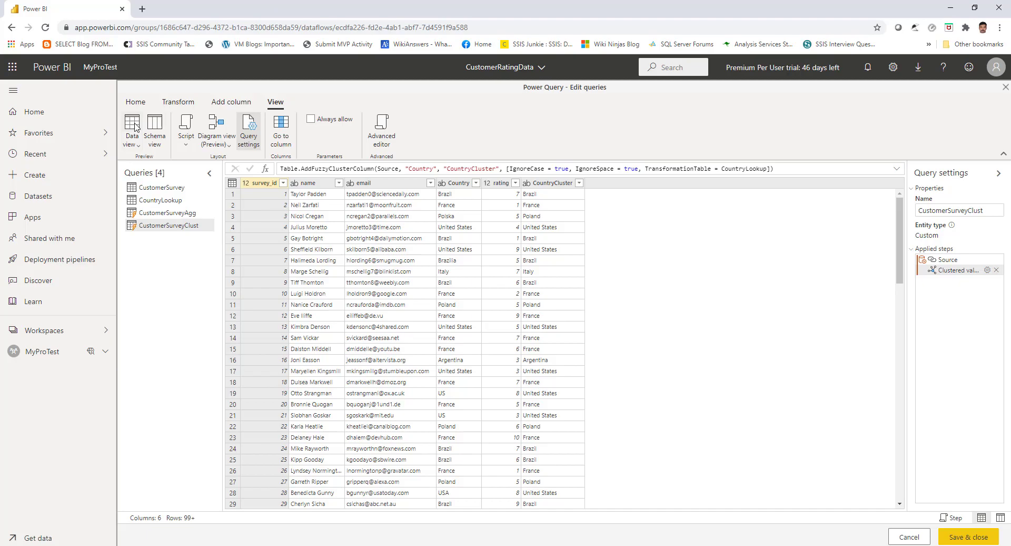
{"action": "left_click", "coordinate": [135, 127]}
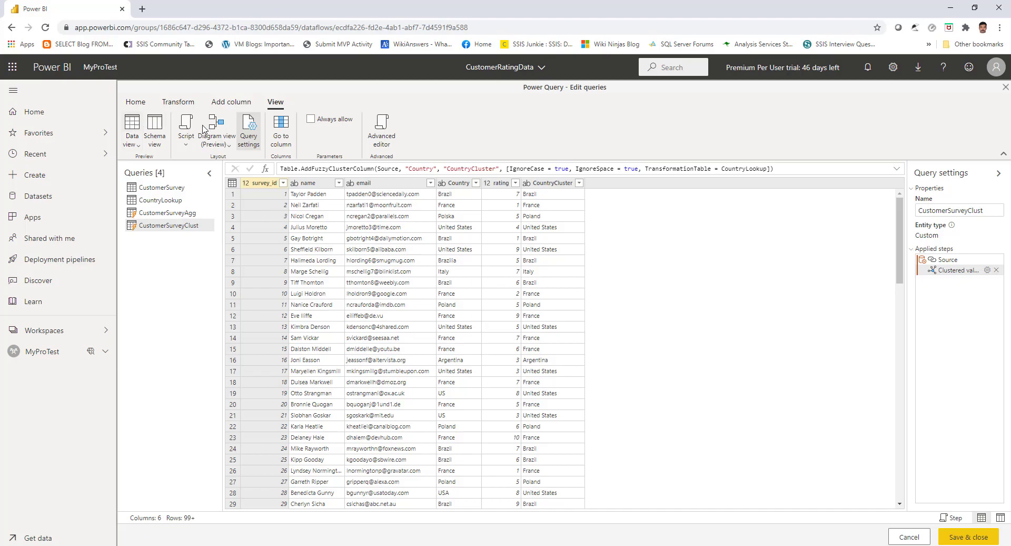